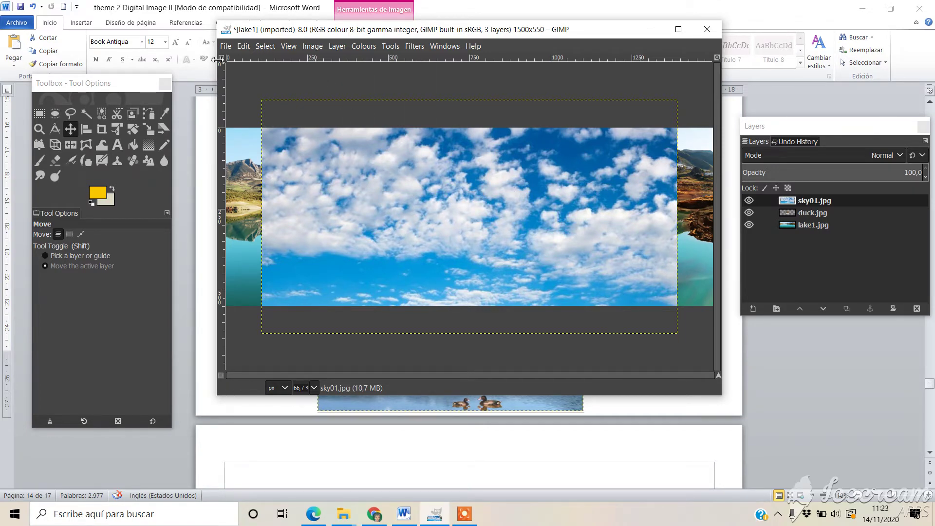
Open the dramatic+sky+sunset image from pics2 as a new layer with Open as Layers
click(227, 45)
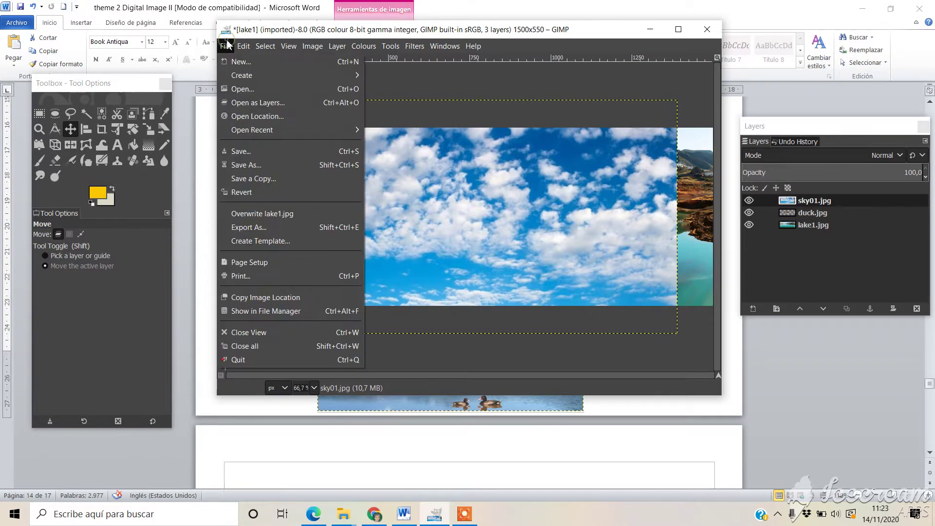
click(241, 103)
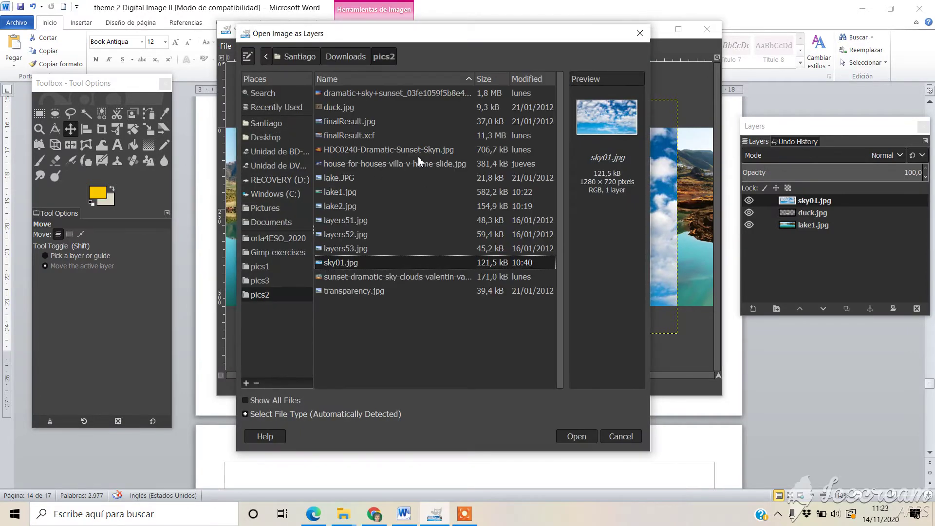
click(416, 152)
click(417, 161)
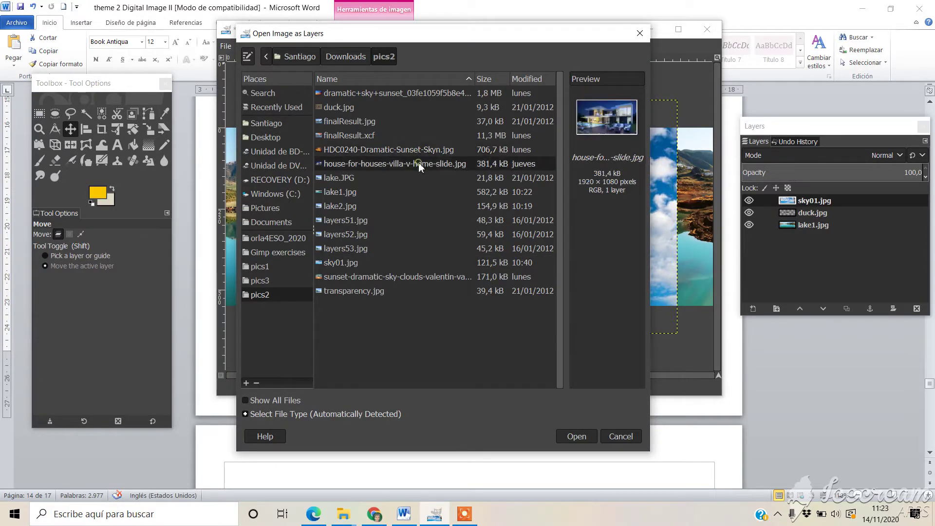
click(410, 149)
click(395, 93)
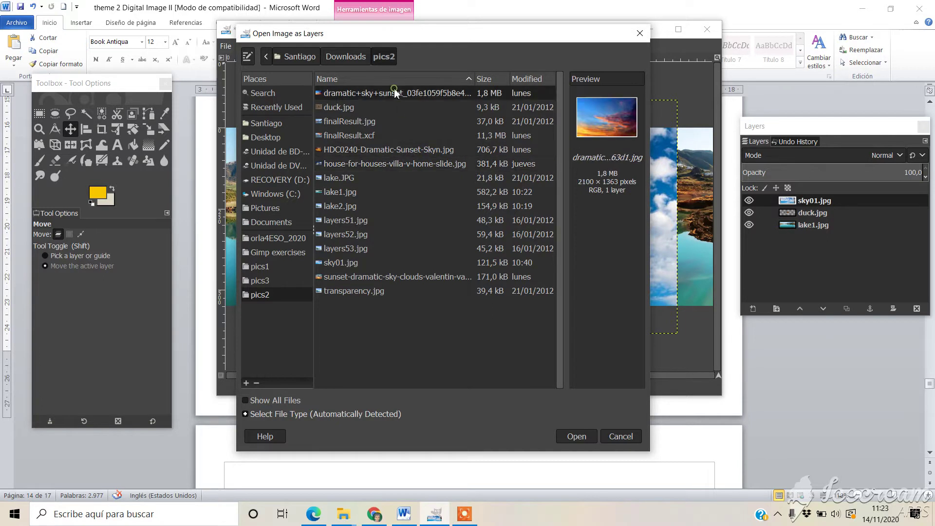
click(574, 437)
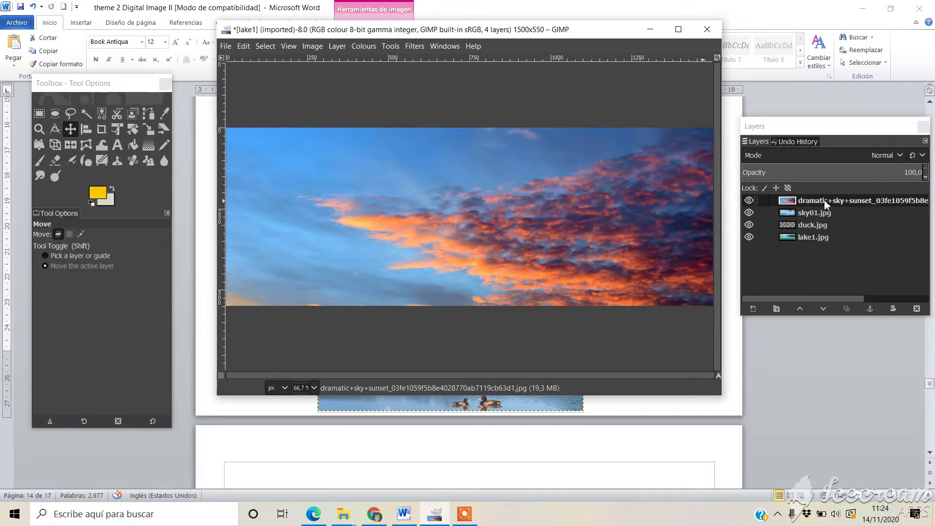
Toggle visibility of the sunset and sky01.jpg layers, leaving both hidden
click(748, 200)
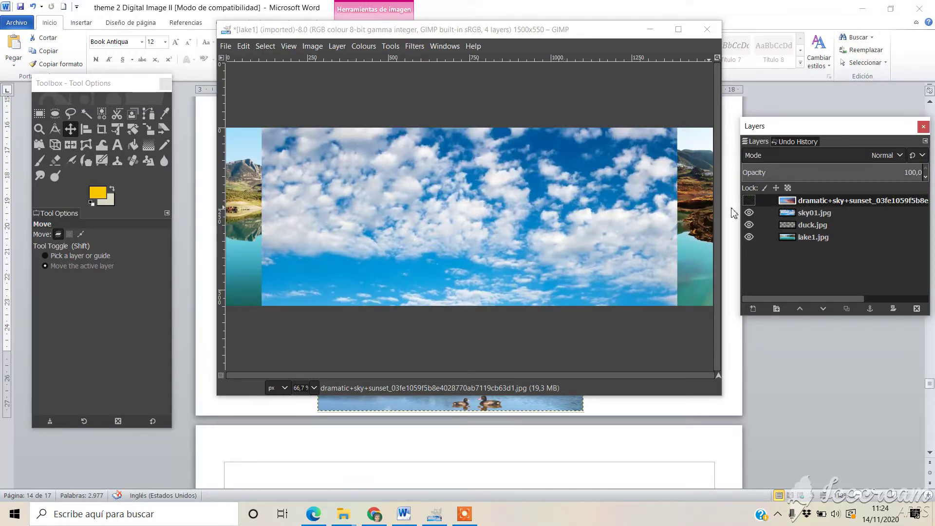
click(749, 212)
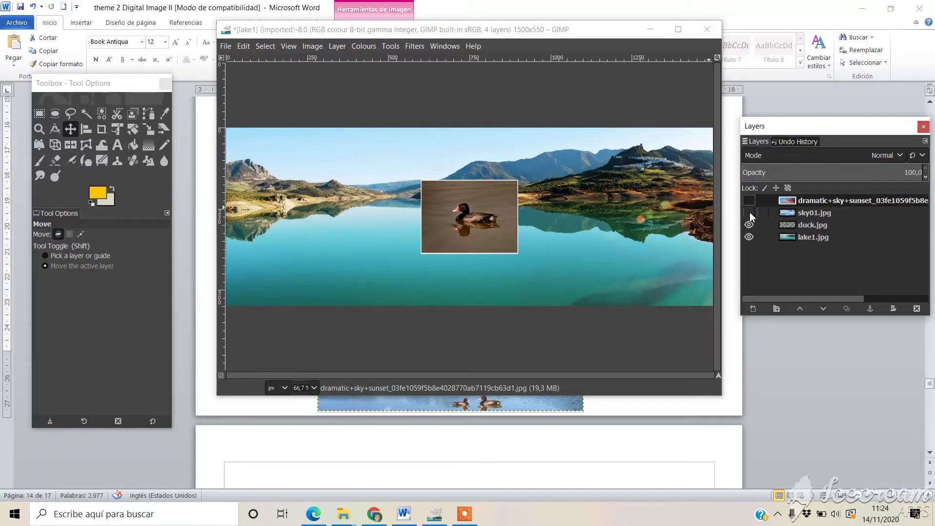
click(749, 214)
click(749, 202)
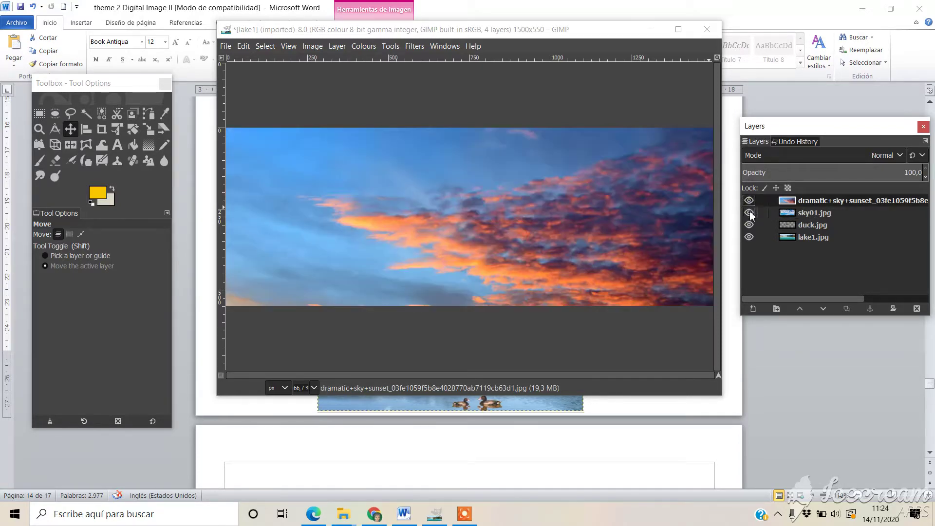
click(750, 214)
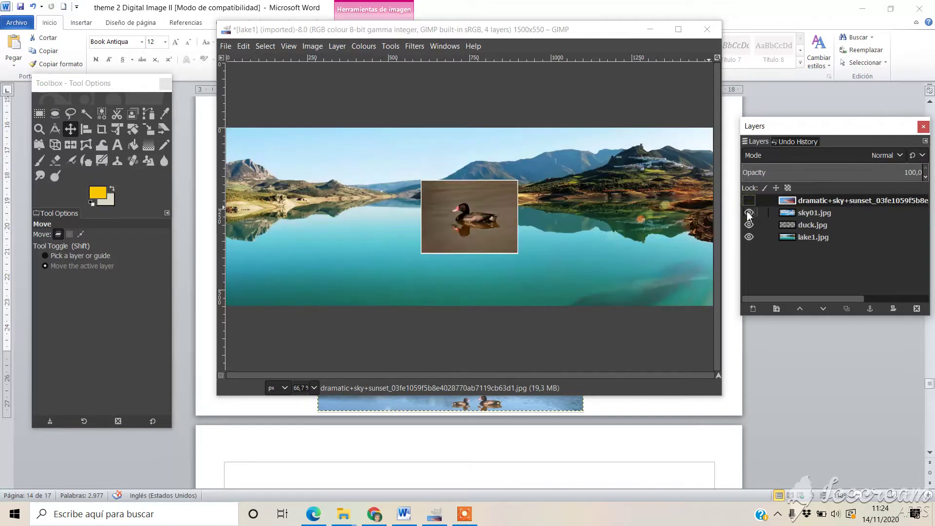
click(748, 213)
click(749, 200)
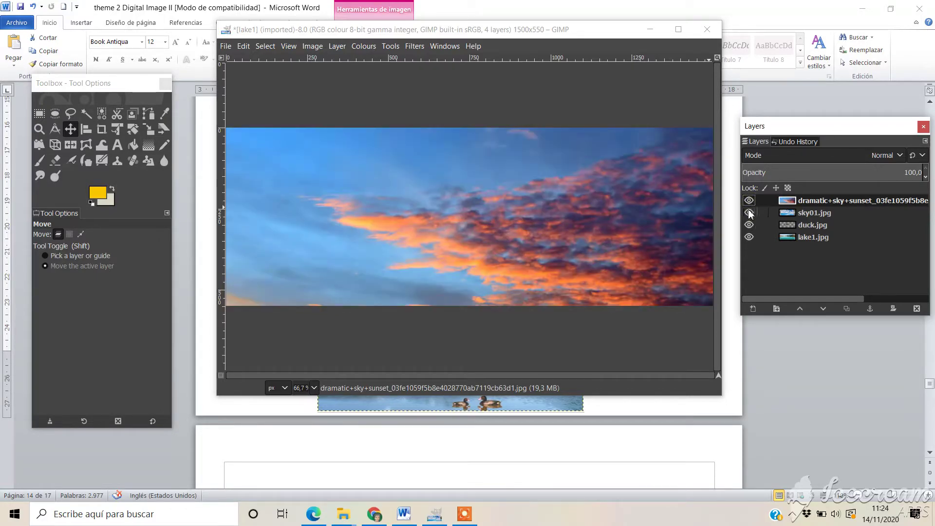
click(748, 213)
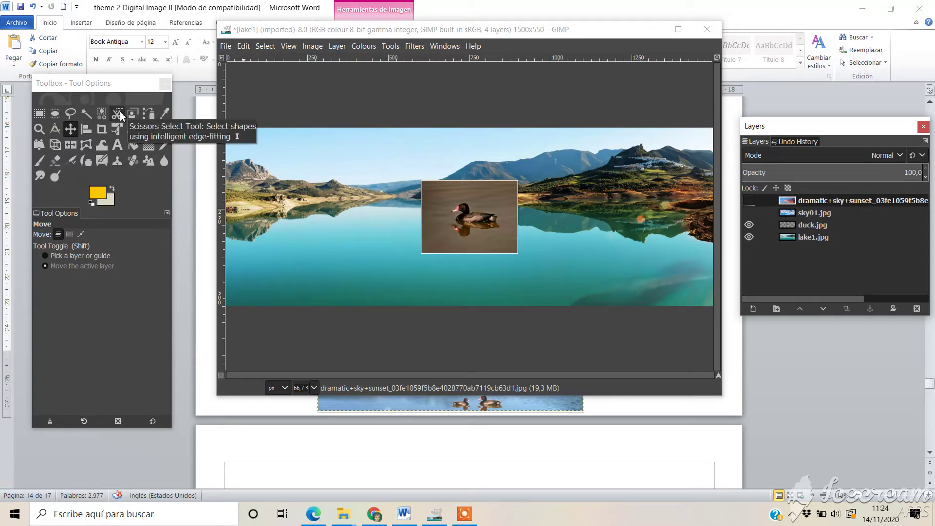
Zoom in on the duck, make duck.jpg the active layer and pick Scissors Select
click(39, 128)
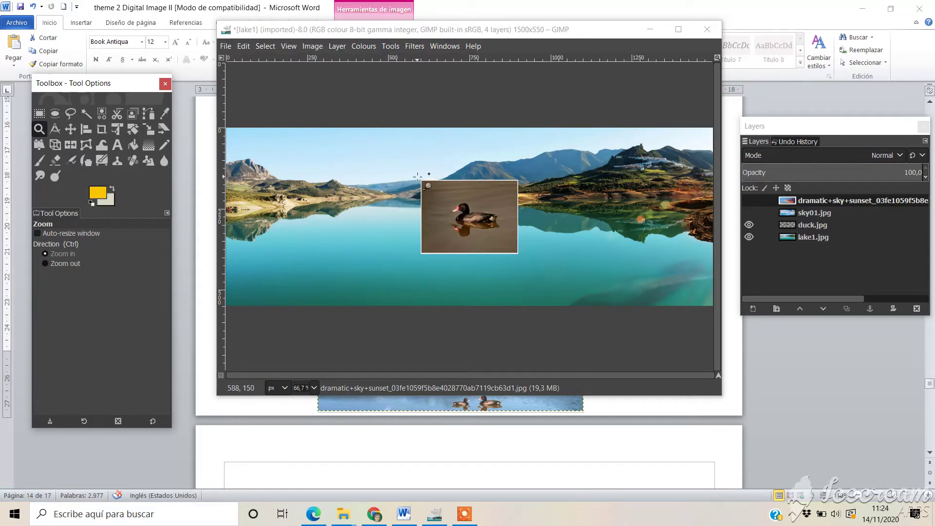
drag(418, 176, 523, 255)
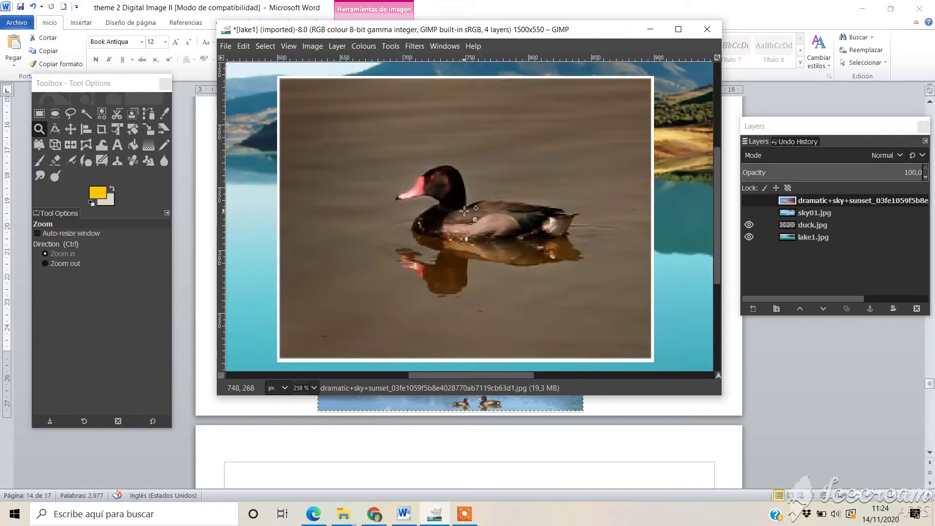
click(821, 226)
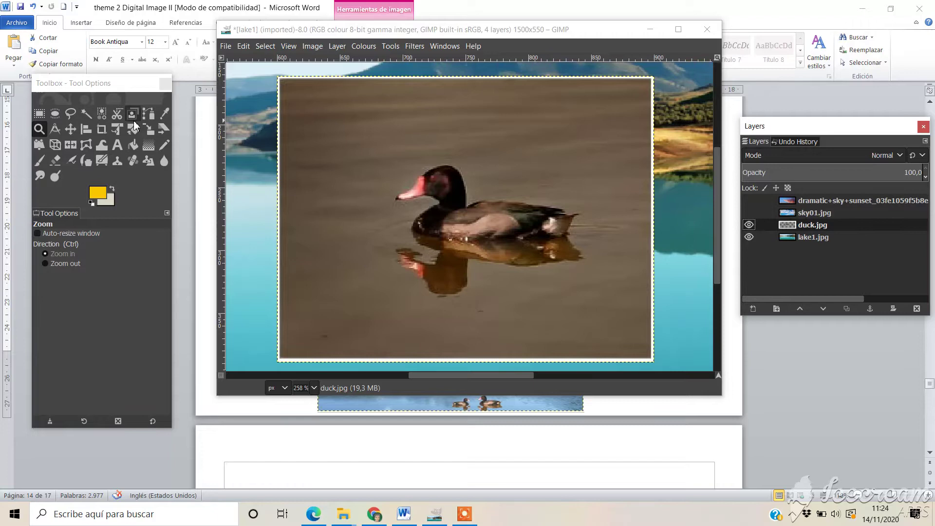
click(119, 115)
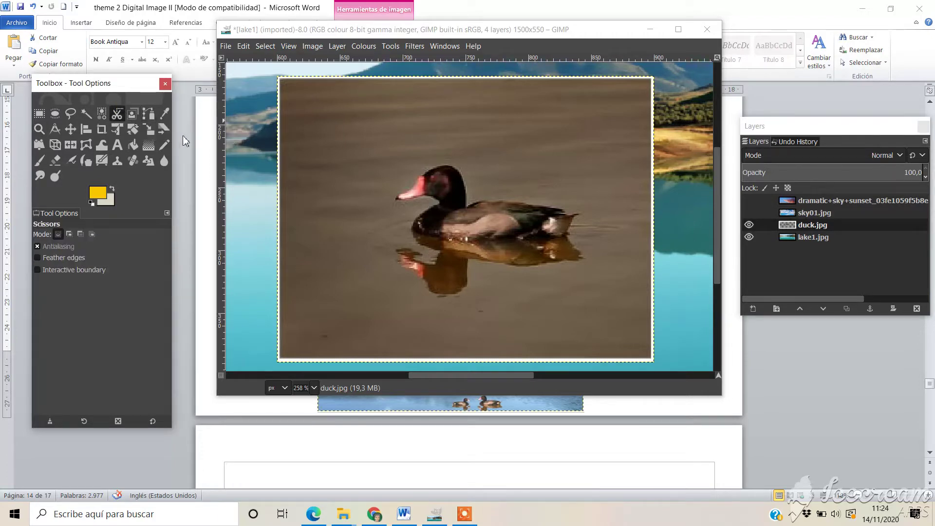
Place scissors points from the duck's beak over its head, back and tail
click(417, 180)
click(454, 165)
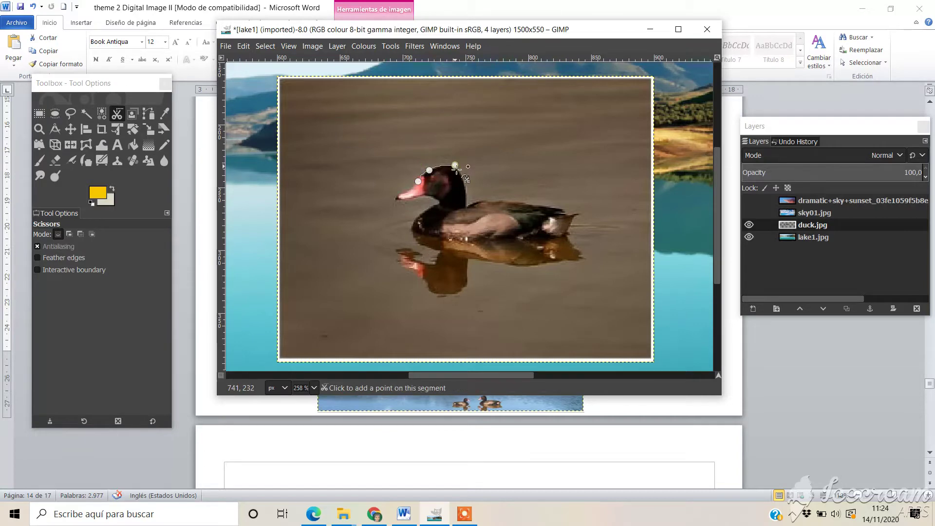
click(468, 202)
click(483, 202)
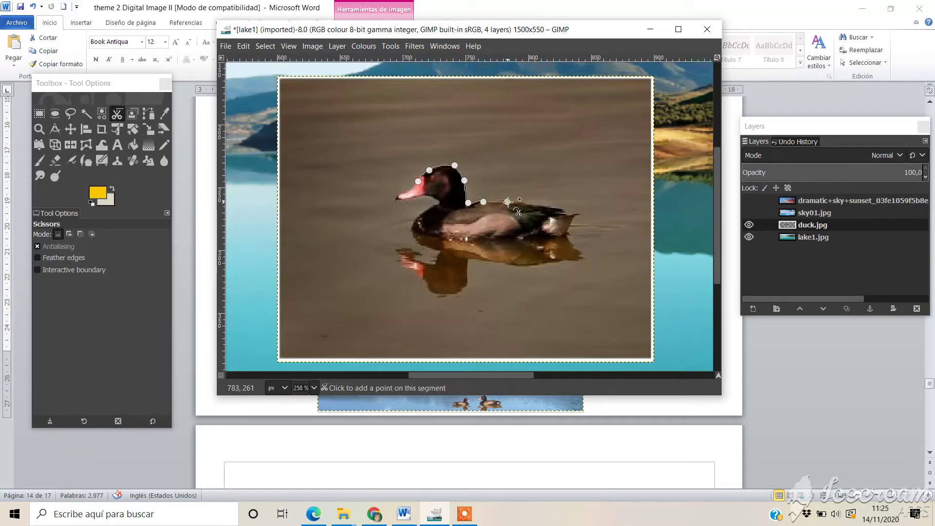
click(508, 202)
click(561, 208)
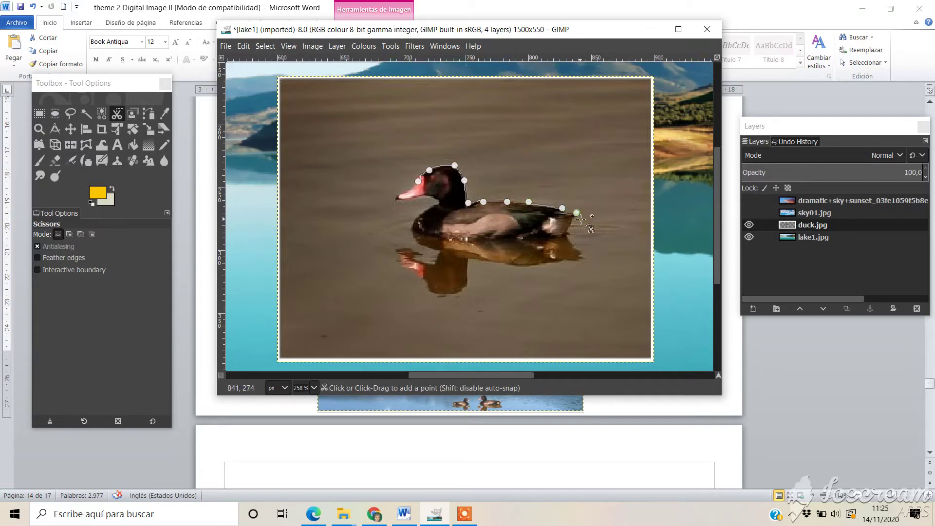
click(569, 227)
click(576, 247)
click(586, 259)
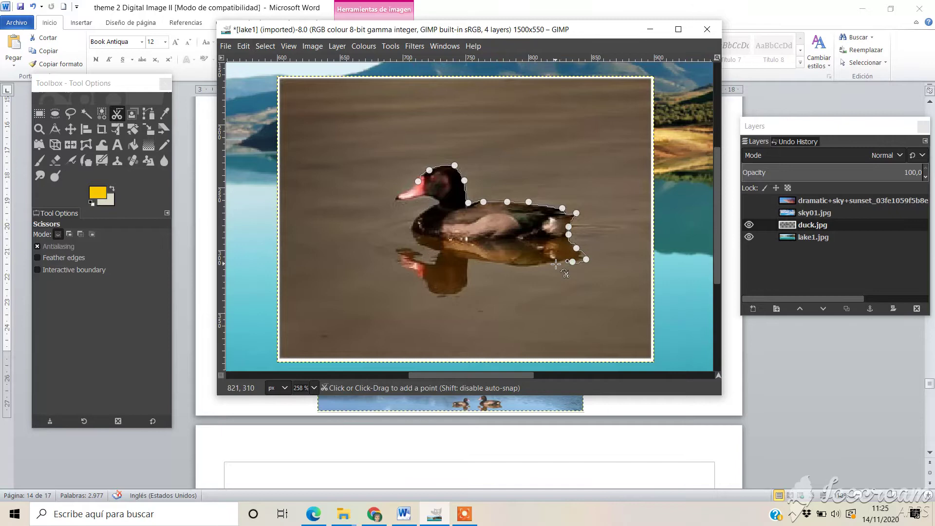
Continue the outline around the bottom and left edge of the duck's reflection
click(555, 263)
click(513, 270)
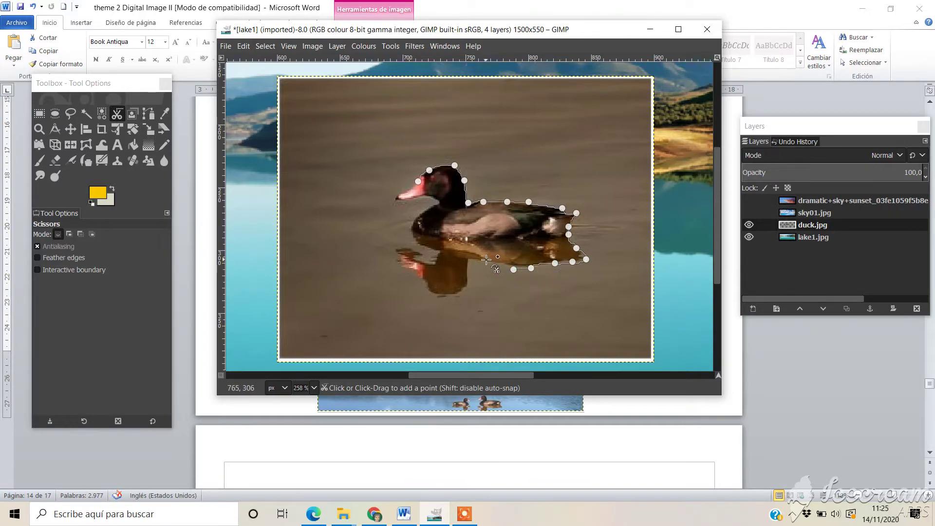
click(485, 259)
click(473, 261)
click(471, 273)
click(459, 291)
click(448, 295)
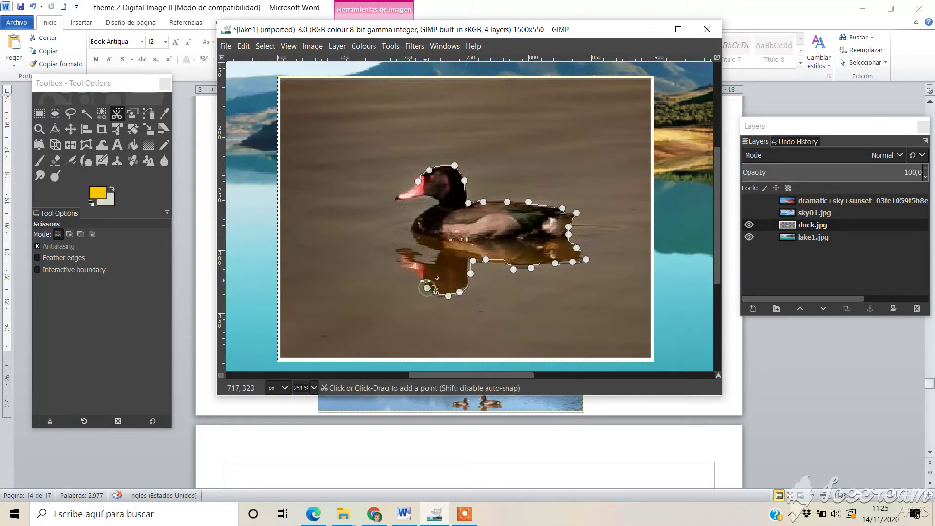
click(426, 287)
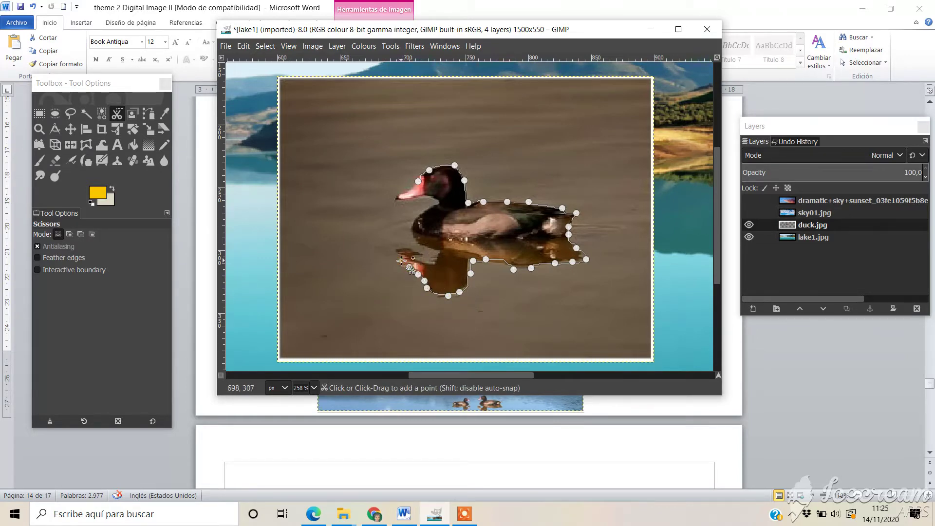
click(400, 260)
click(402, 248)
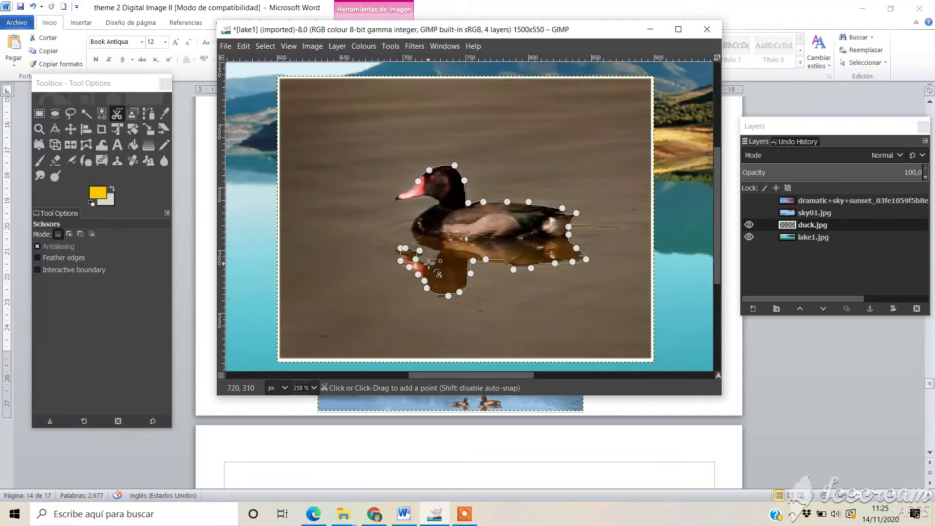
click(440, 252)
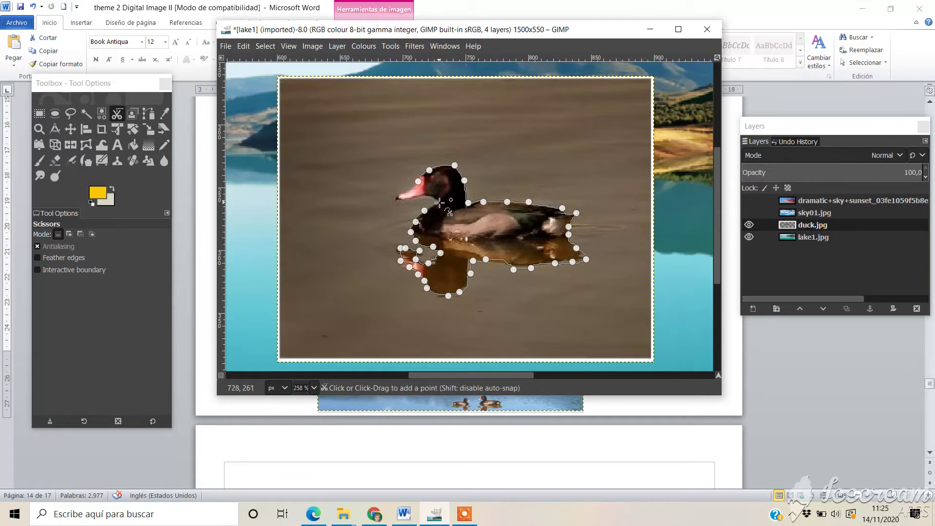
Trace along the neck and beak, closing the curve at the first point
click(431, 198)
click(397, 198)
click(407, 191)
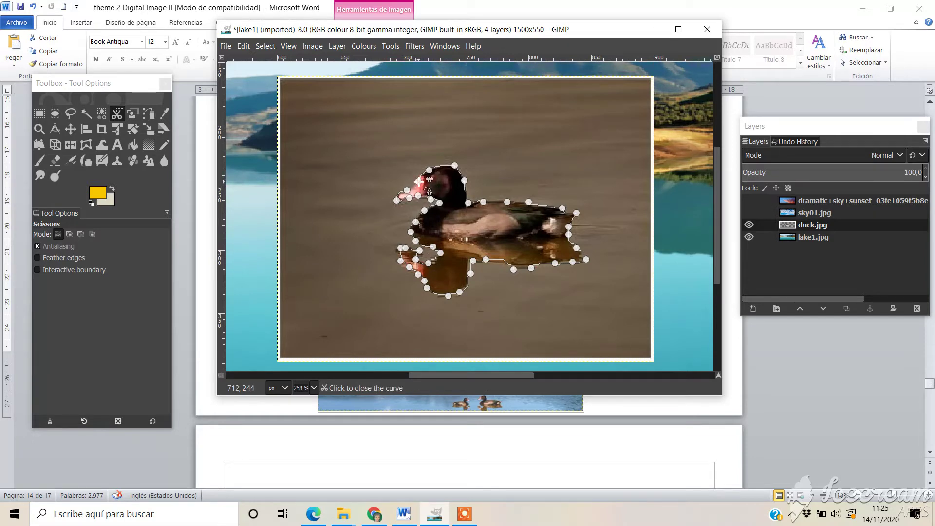
click(419, 181)
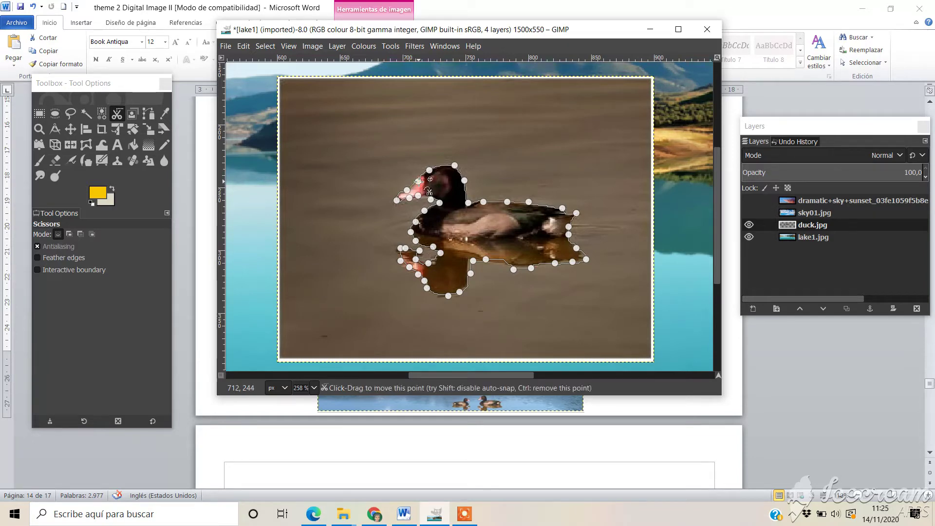
Convert the scissors curve to a selection, then invert it with Select > Invert
click(493, 228)
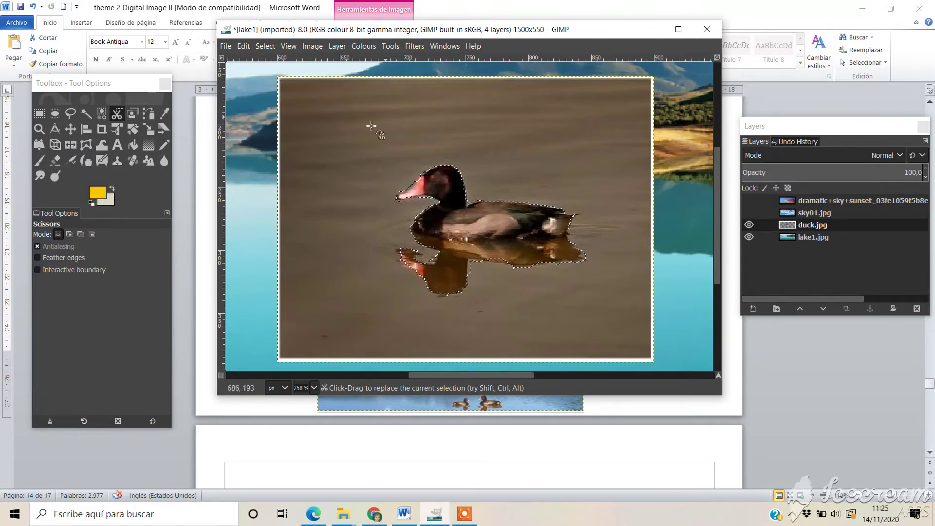
click(265, 47)
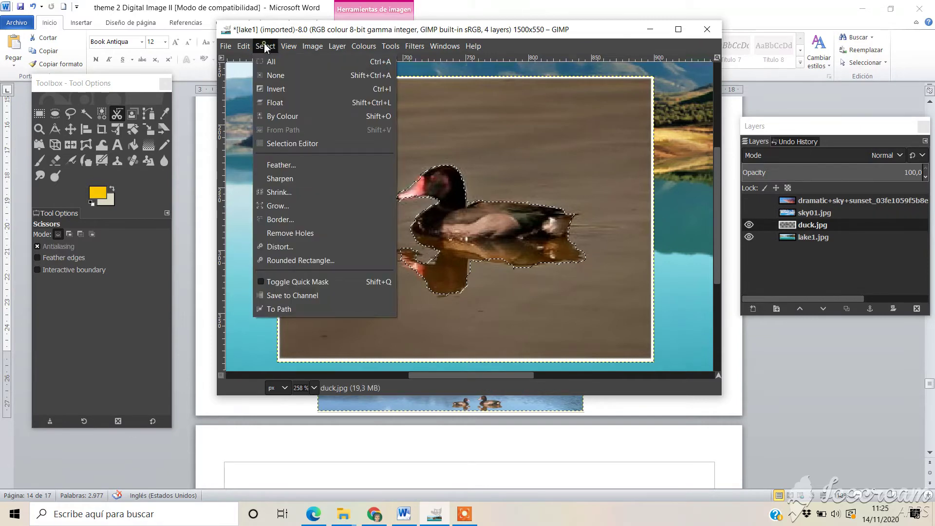
click(277, 91)
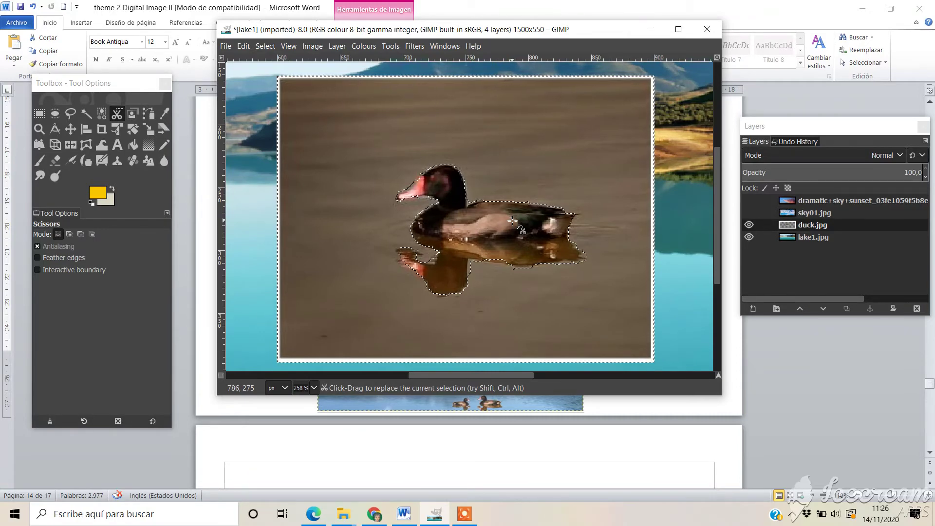
Delete the water around the duck, filling it beige, and click the duck layer
key(Delete)
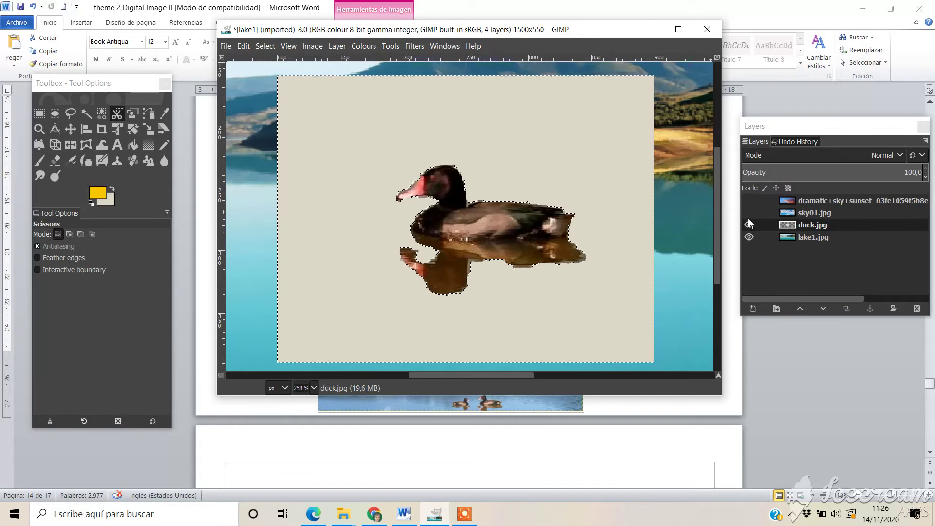
click(826, 226)
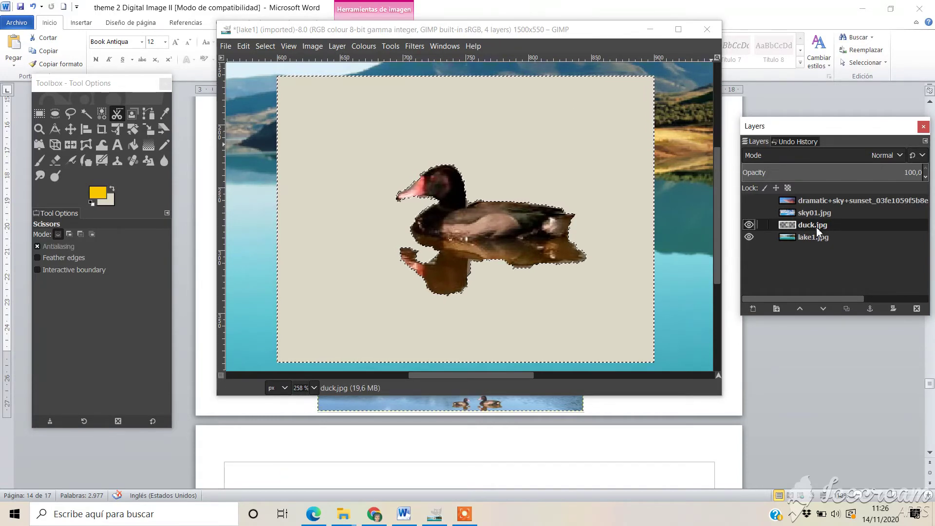
Add an alpha channel to the duck layer, delete the beige surroundings, and zoom to 66.7%
click(336, 46)
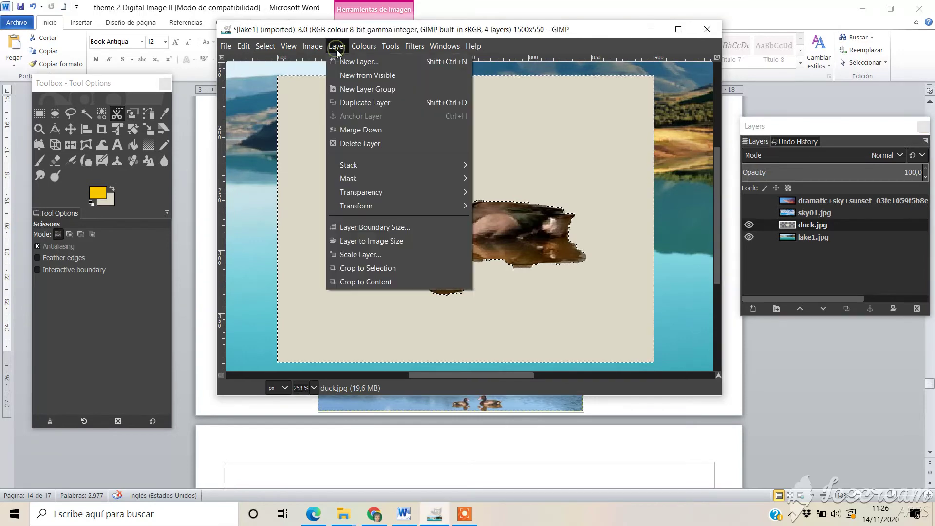
mouse_move(361, 193)
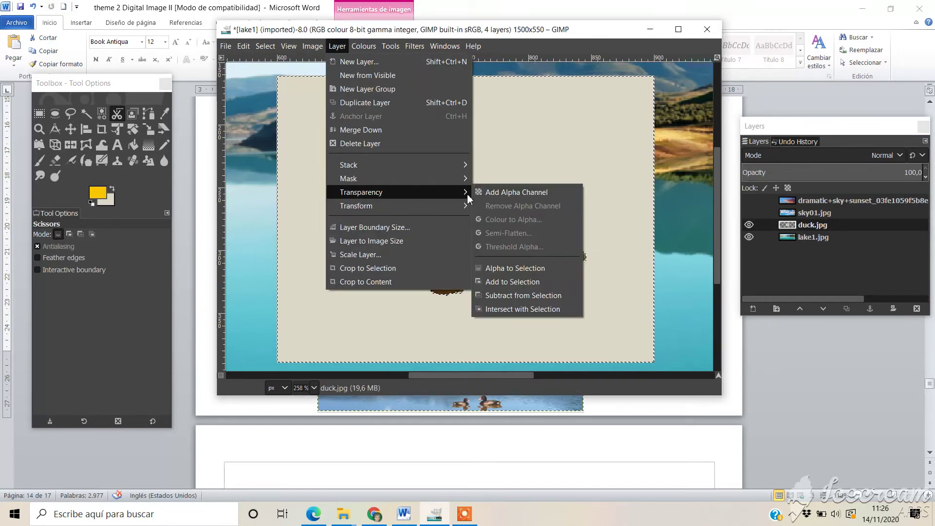
click(523, 192)
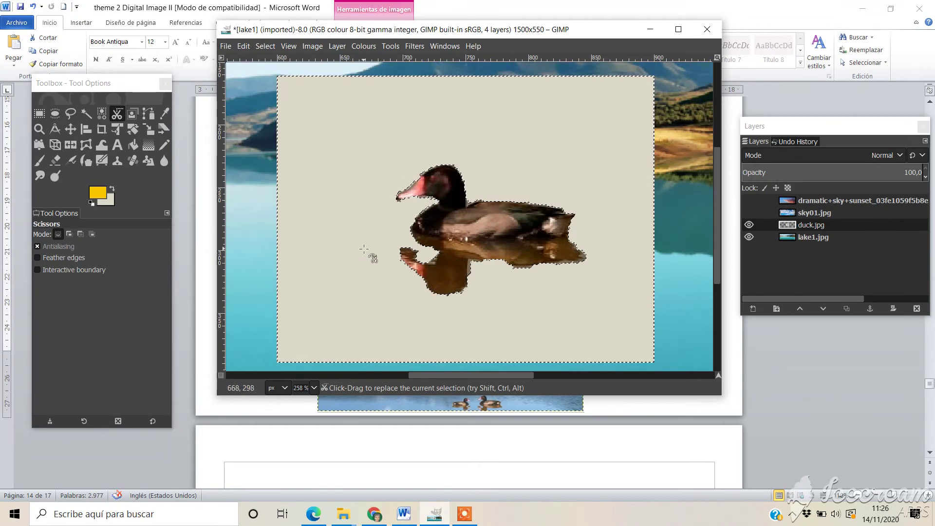
key(Delete)
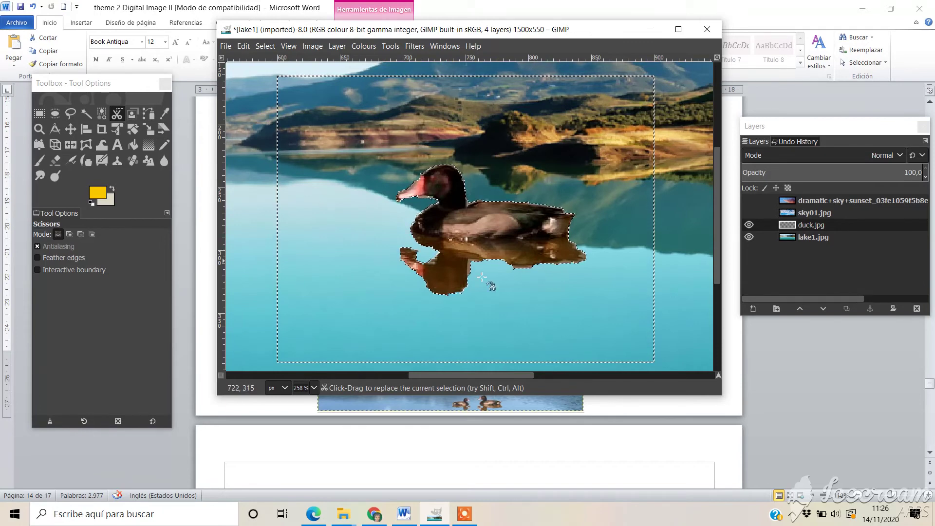
click(314, 388)
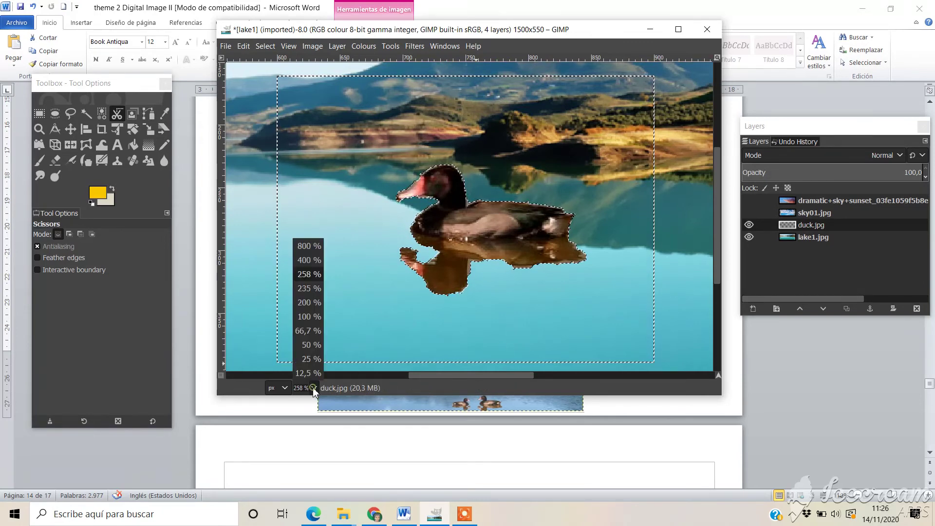
click(317, 332)
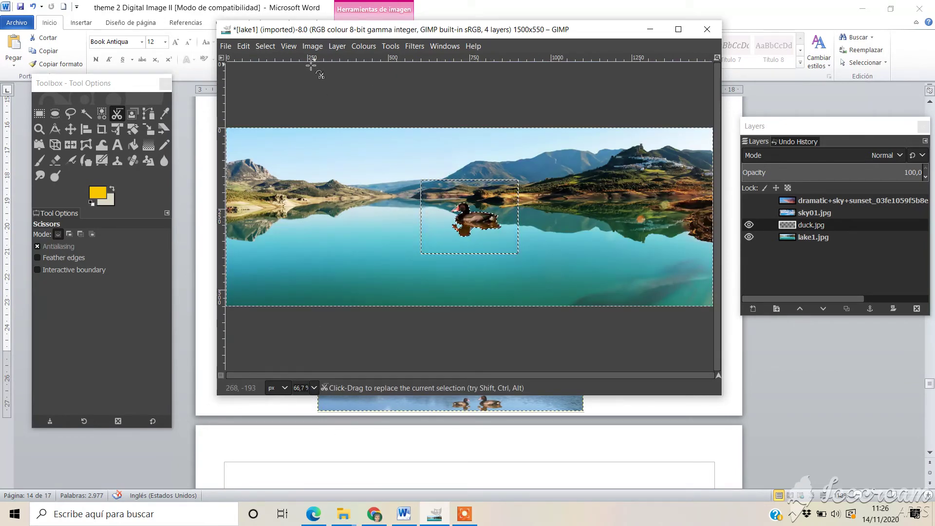
click(264, 46)
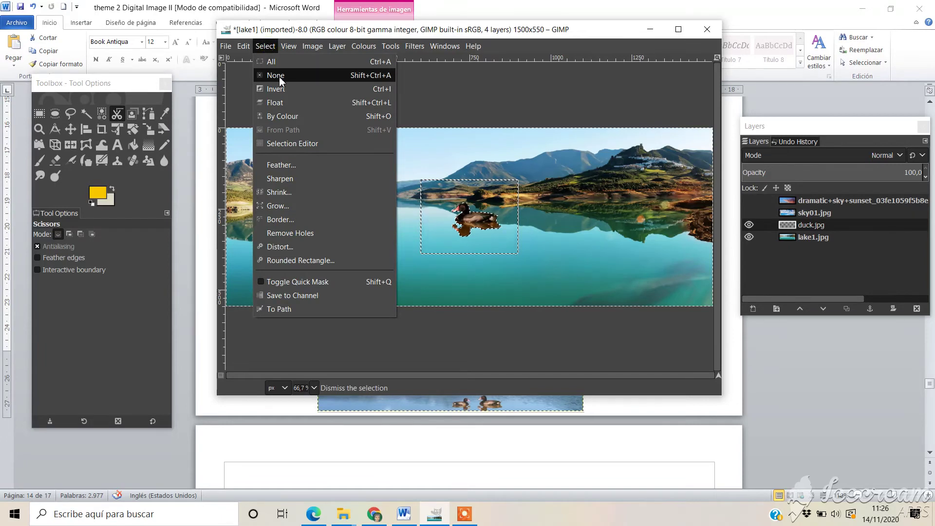
click(280, 77)
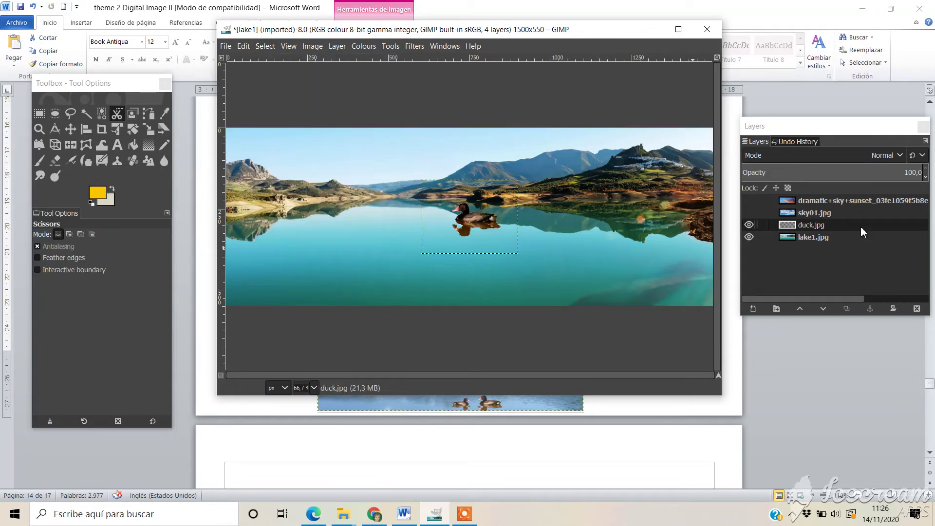
click(814, 238)
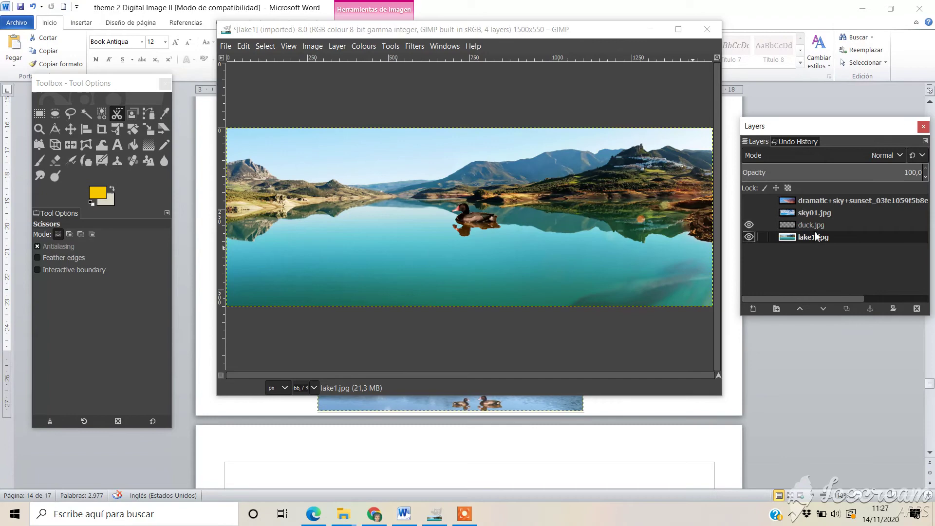
click(815, 227)
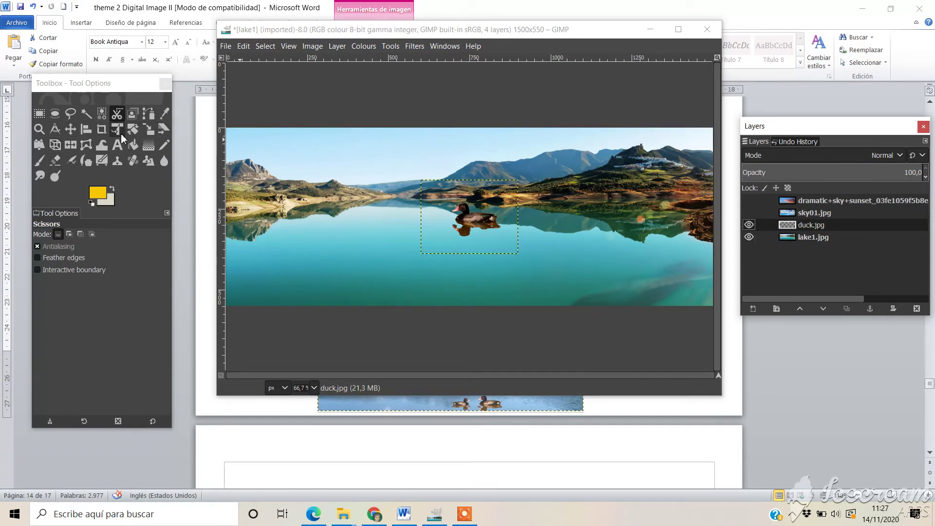
Drag the duck.jpg layer with the Move tool onto the lower-right water
click(70, 128)
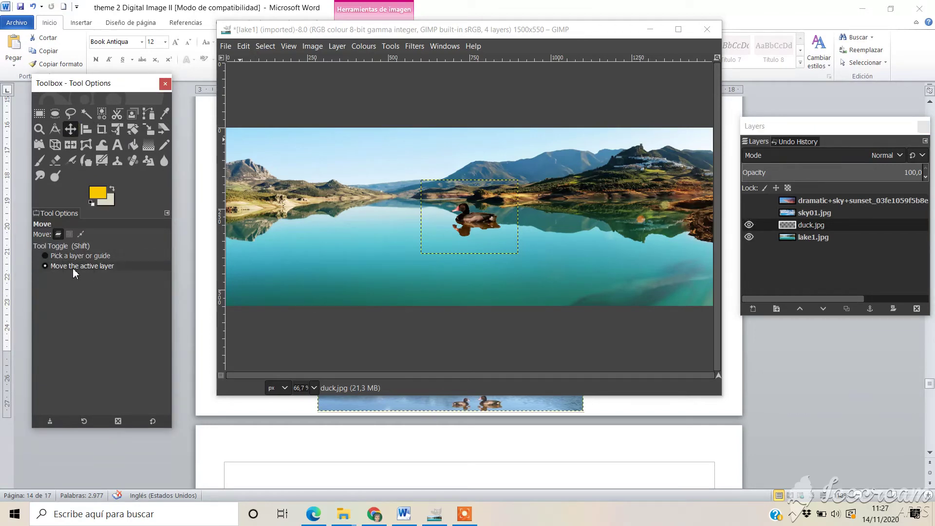
click(807, 227)
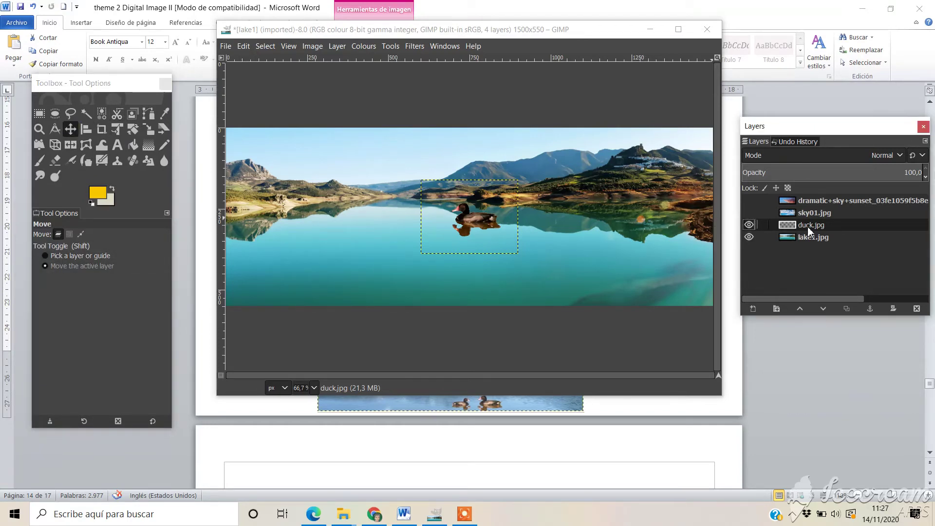
drag(472, 226, 651, 283)
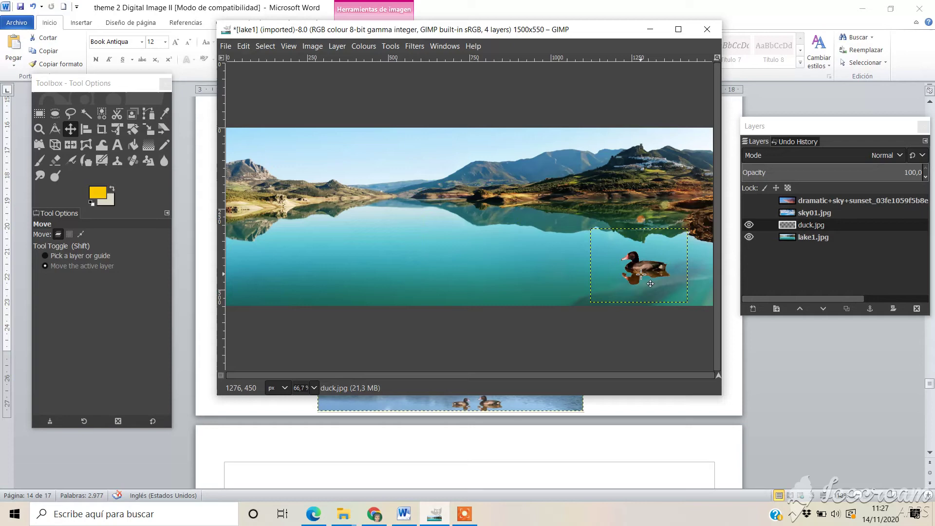
click(337, 46)
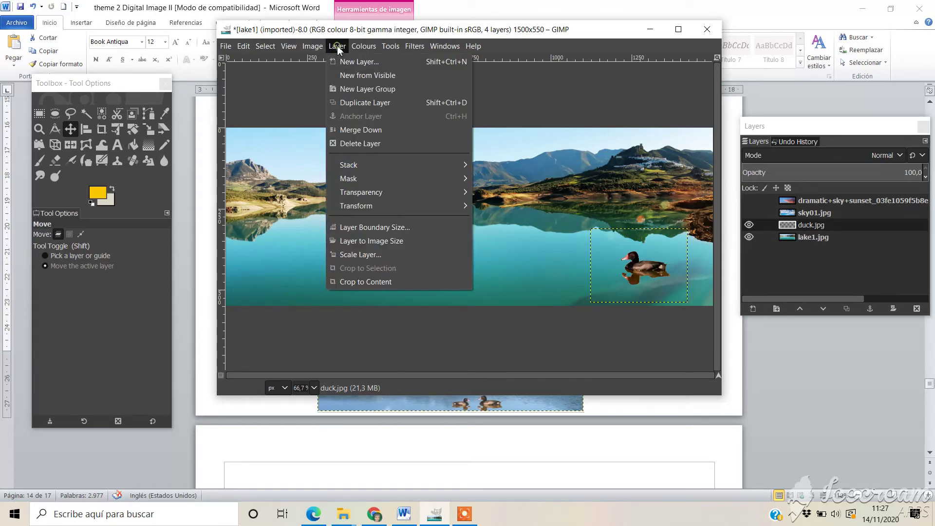
Scale the duck layer to 104 × 79 pixels and nudge it on the water
click(351, 254)
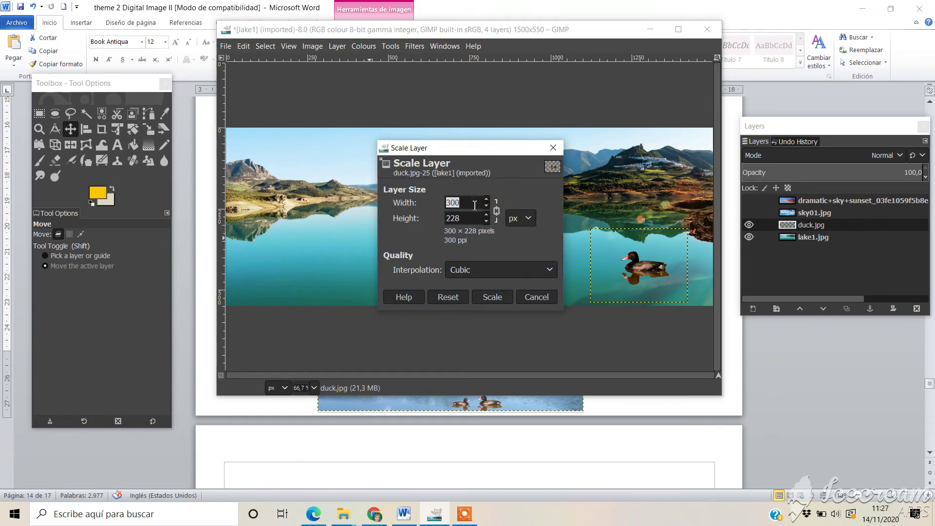
drag(485, 208, 486, 209)
click(495, 296)
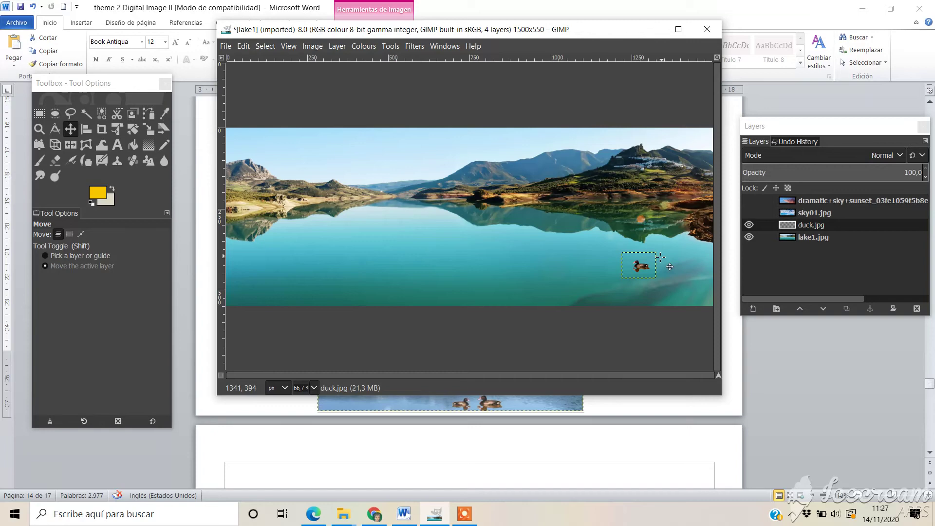
drag(662, 256, 662, 284)
Duplicate the duck layer, flip the copy horizontally and position it beside the original
click(850, 310)
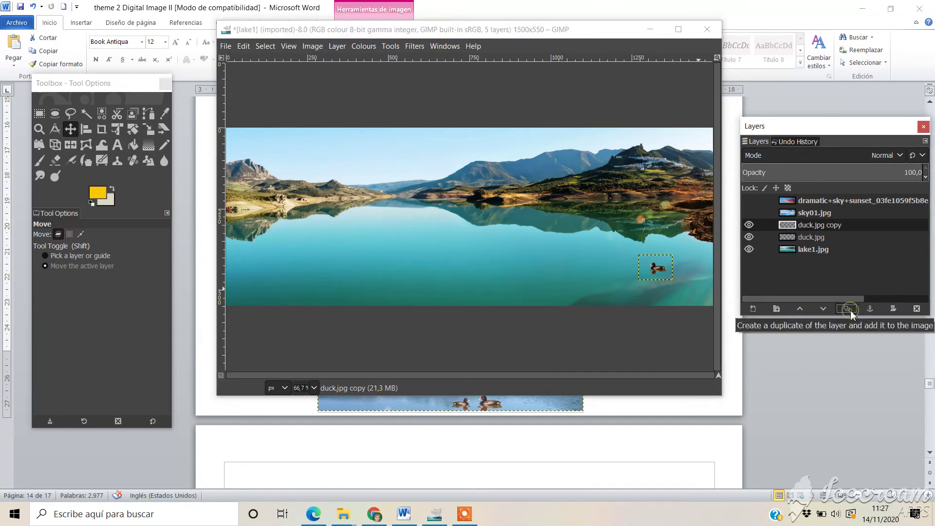
drag(666, 276, 631, 283)
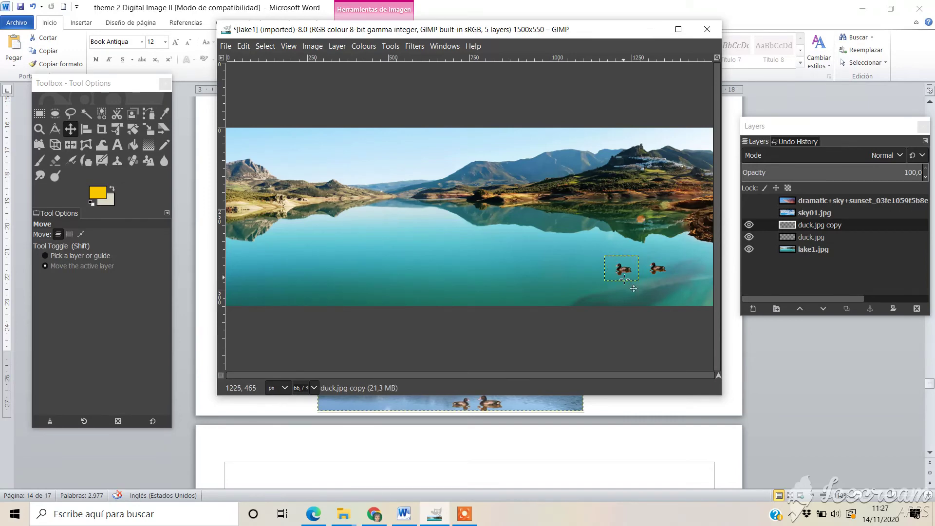
click(338, 46)
mouse_move(358, 206)
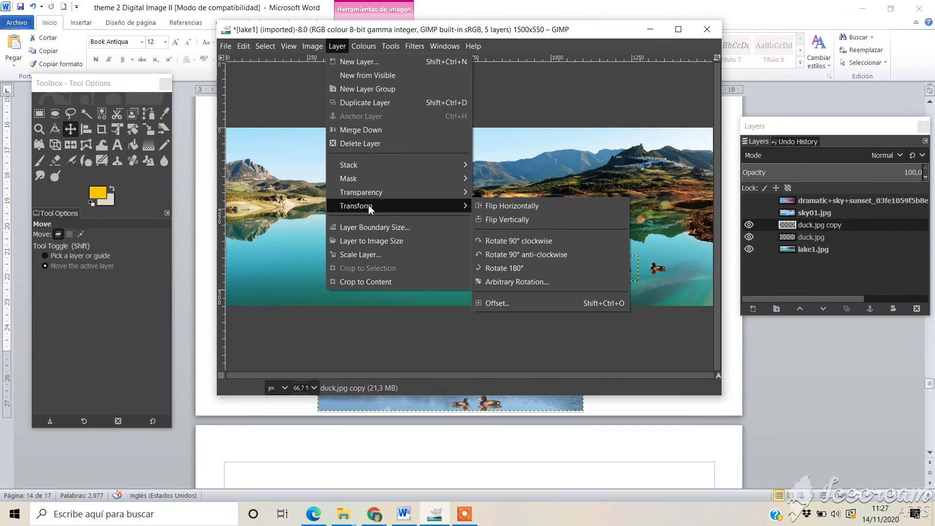
click(517, 205)
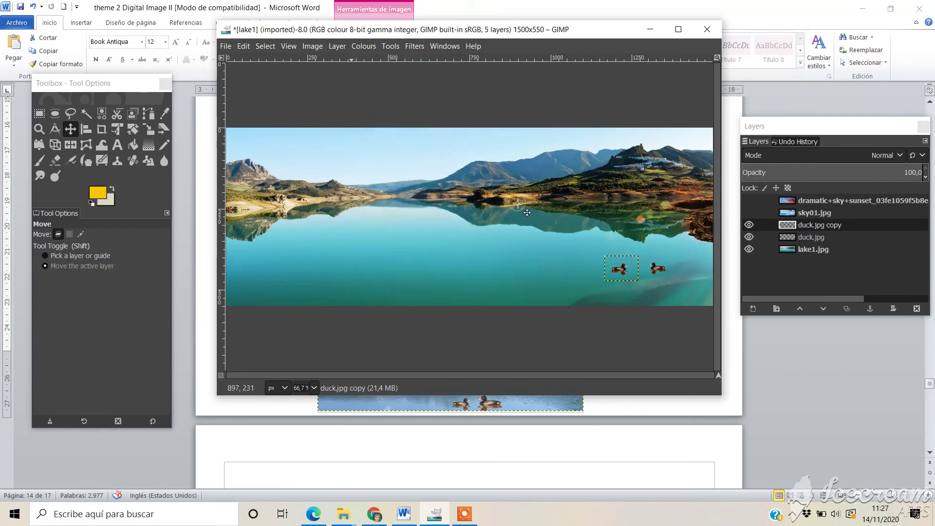
drag(624, 281, 643, 281)
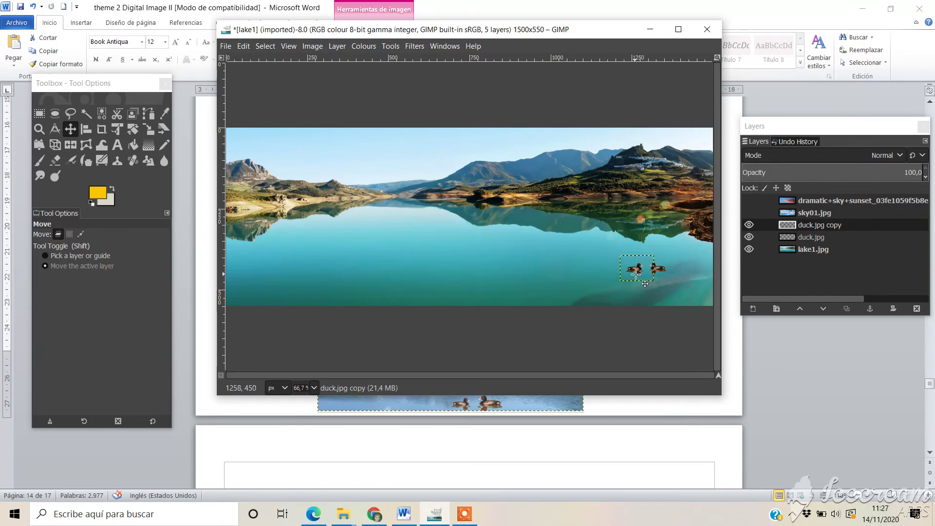
Scale the duck.jpg copy layer down to 63 × 48 pixels
click(337, 47)
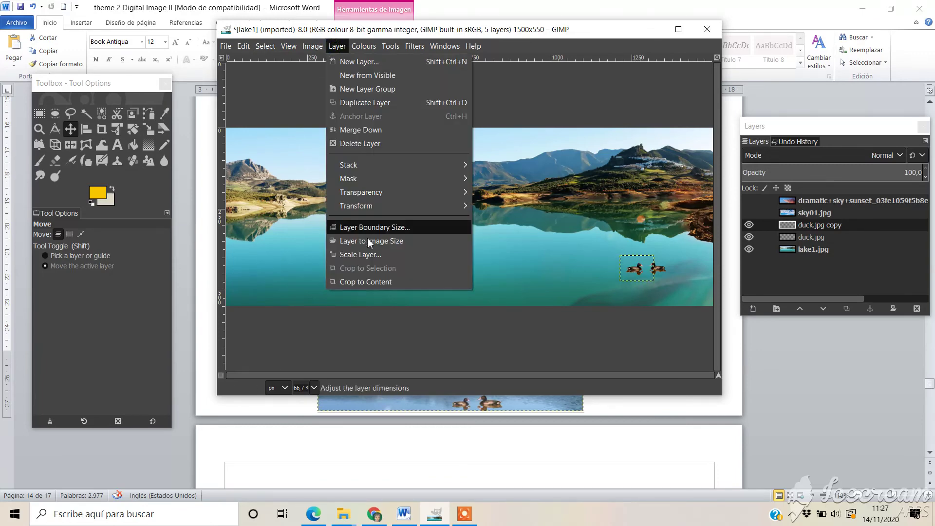
click(369, 255)
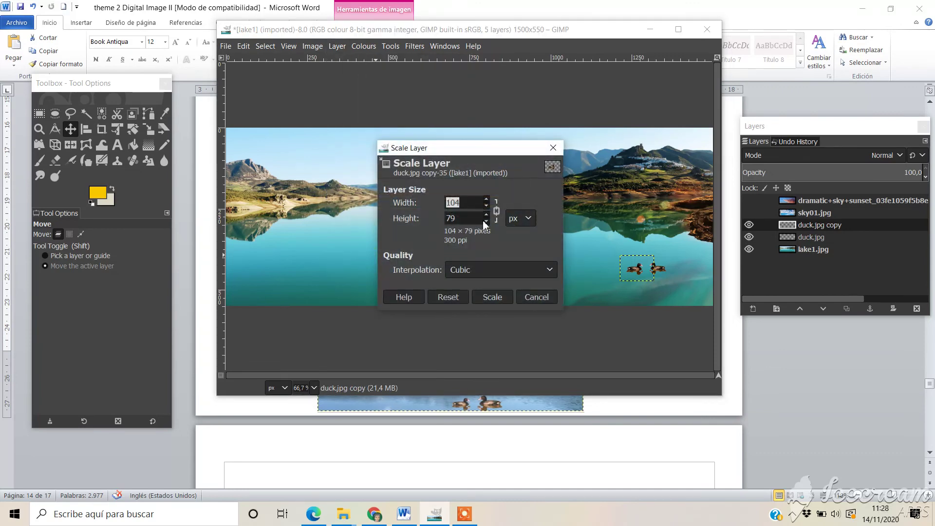
text(74)
key(Tab)
click(487, 297)
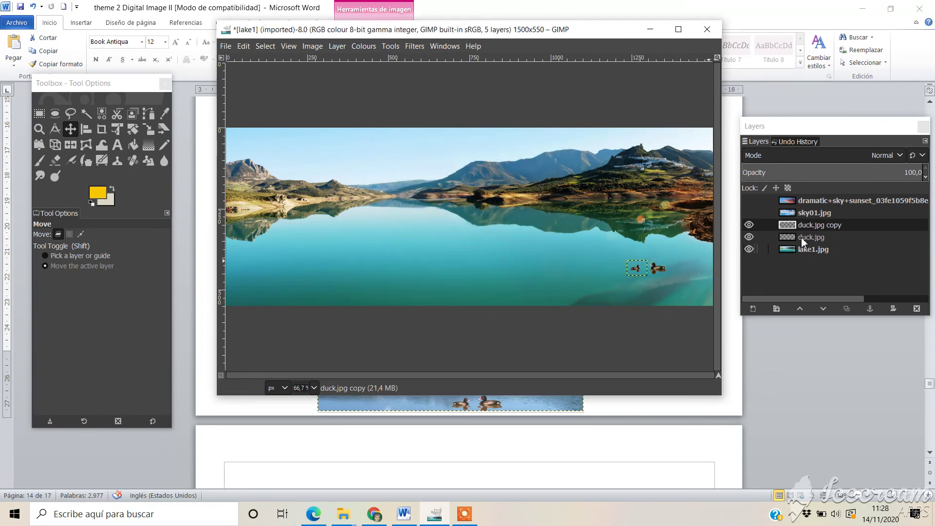
Nudge the duck.jpg layer slightly lower, then reselect it after briefly selecting lake1.jpg
click(822, 240)
mouse_move(668, 275)
mouse_down()
mouse_move(669, 286)
mouse_move(650, 273)
mouse_up()
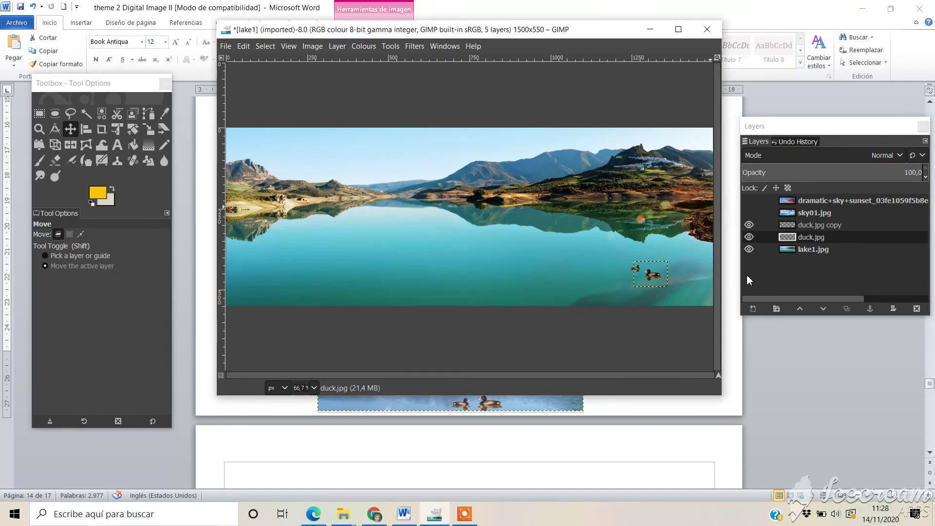
click(824, 252)
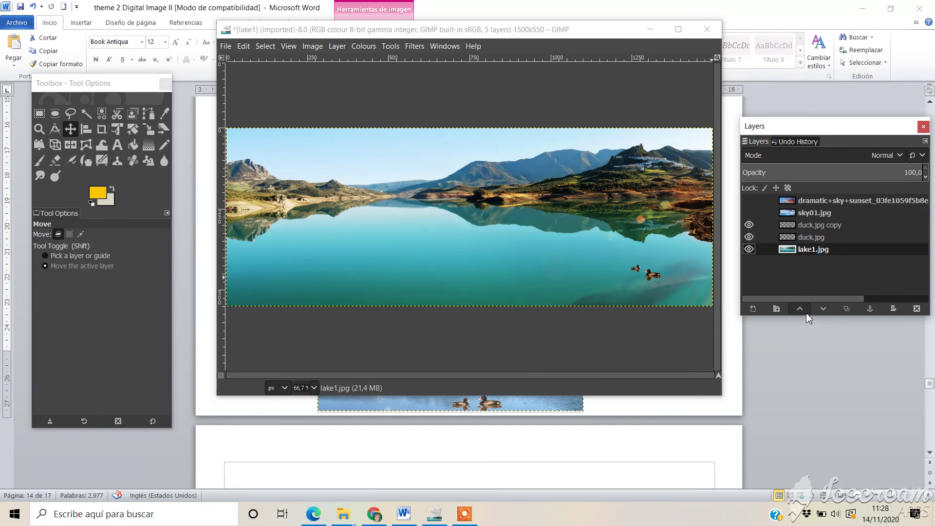
click(814, 225)
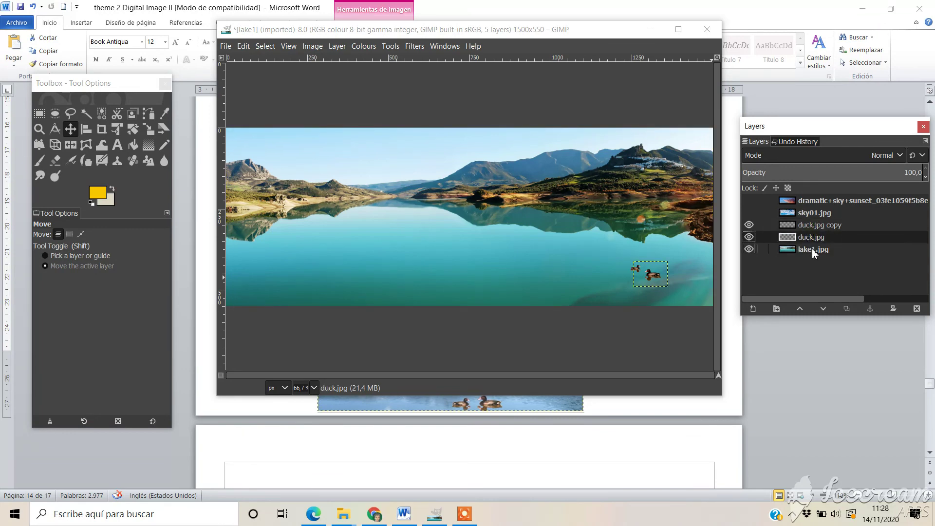